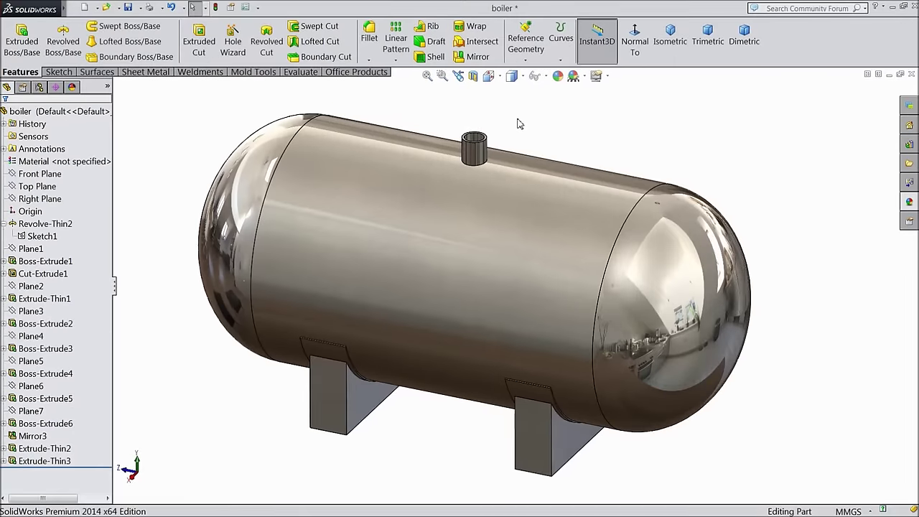
Orbit and zoom the boiler tank to inspect it end-on
mouse_move(541, 125)
middle_down()
mouse_move(561, 108)
mouse_move(522, 98)
middle_up()
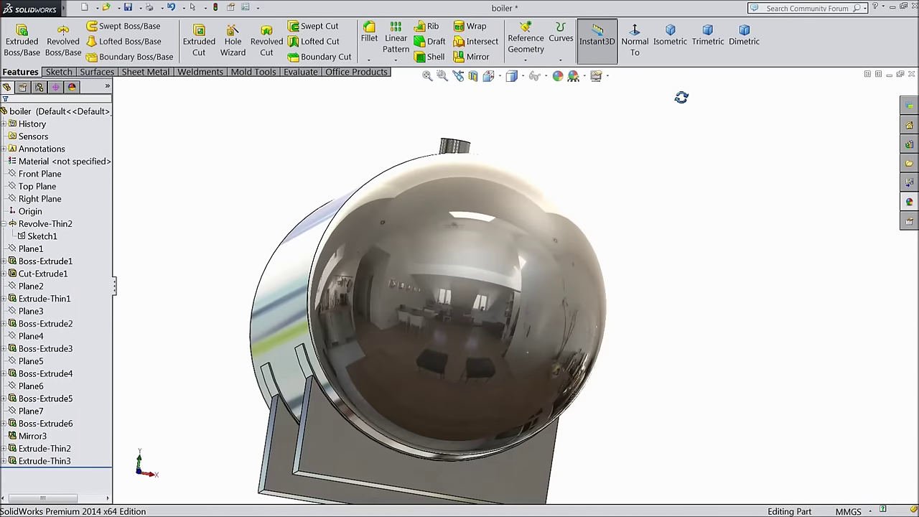
scroll(540, 133, up, 5)
scroll(539, 133, up, 3)
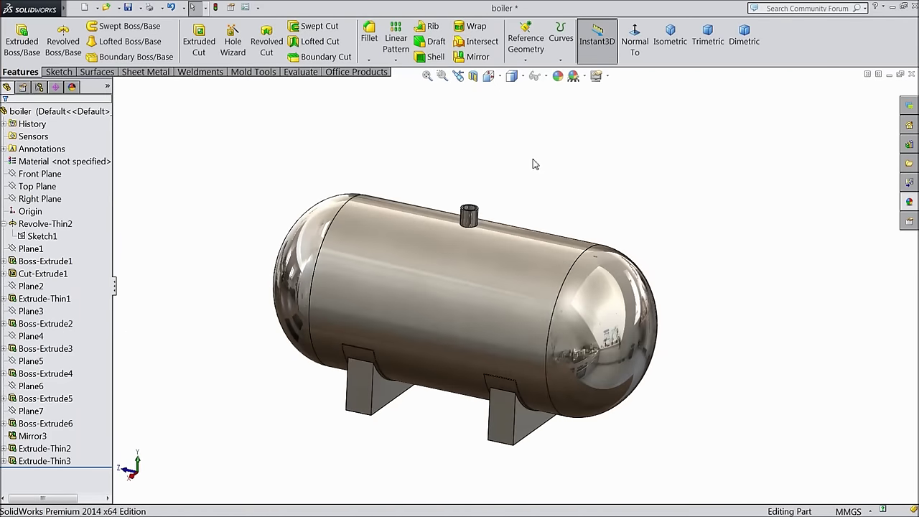
scroll(488, 327, down, 2)
scroll(488, 327, down, 3)
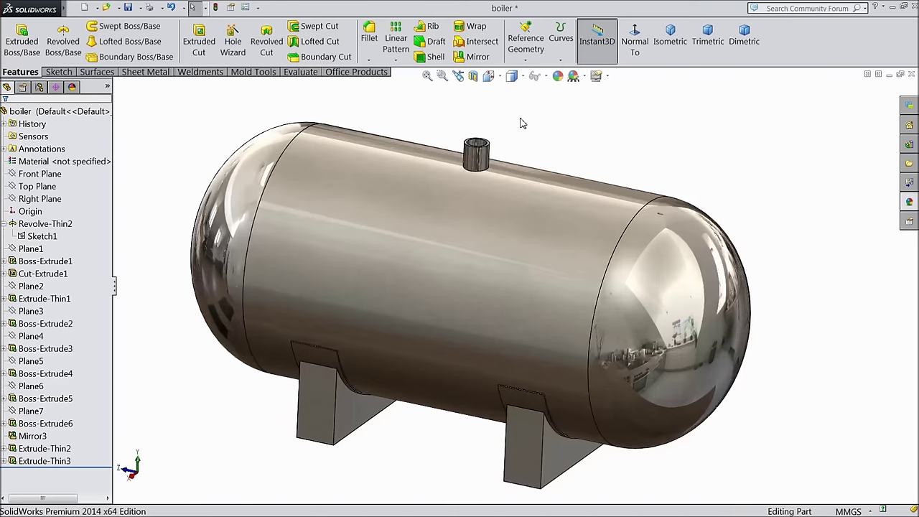
Enable the SolidWorks Simulation add-in under Options > Add-Ins
click(258, 7)
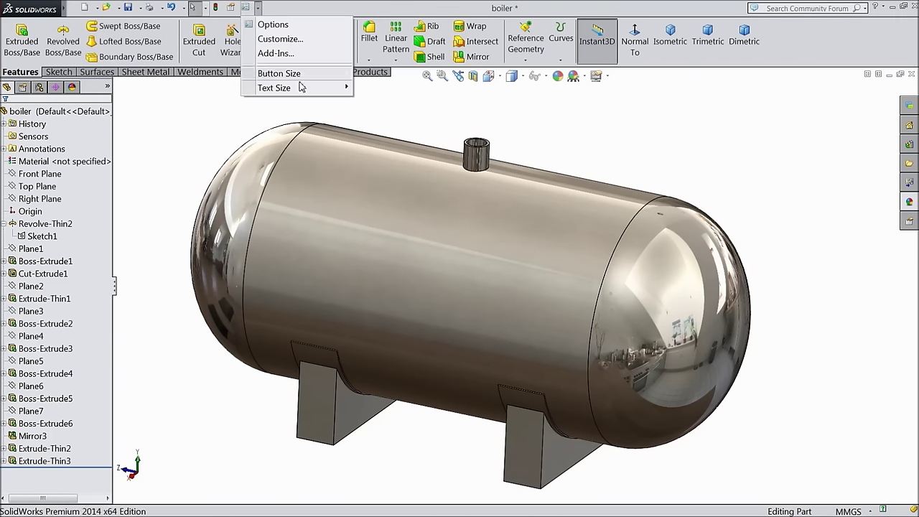
click(282, 53)
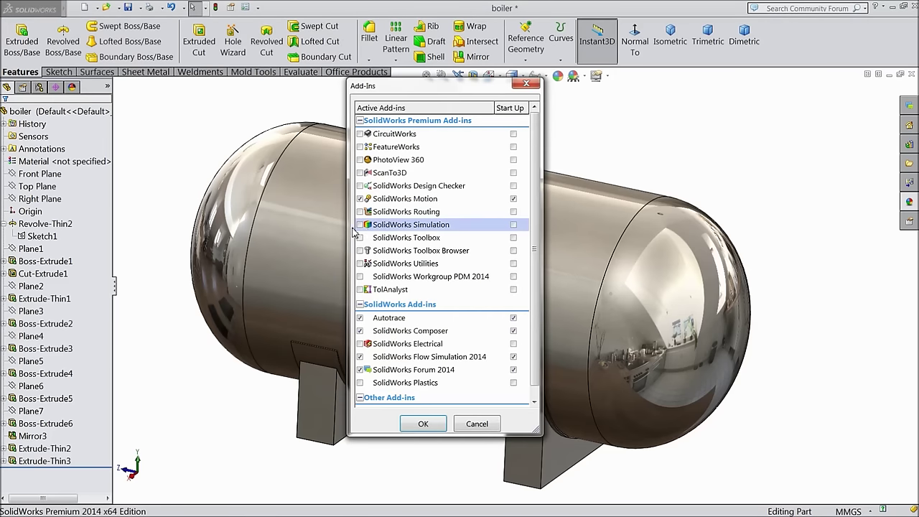
click(360, 224)
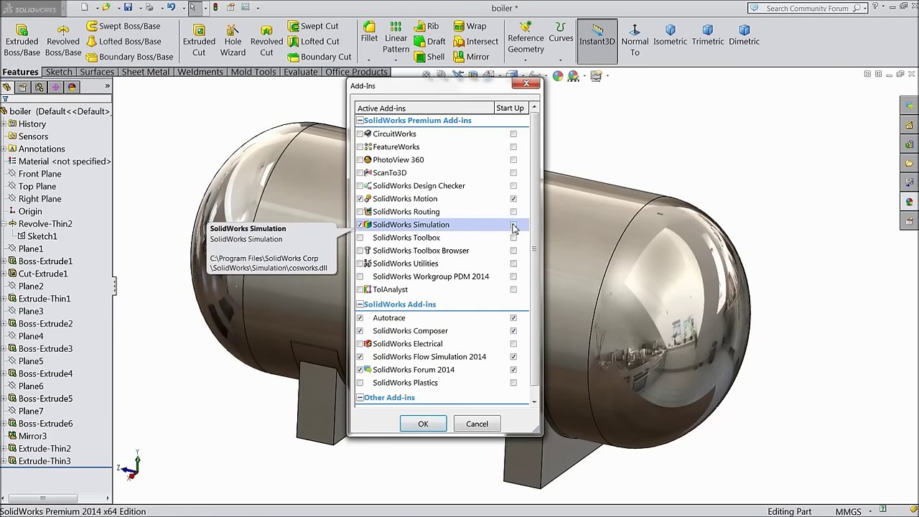
click(423, 424)
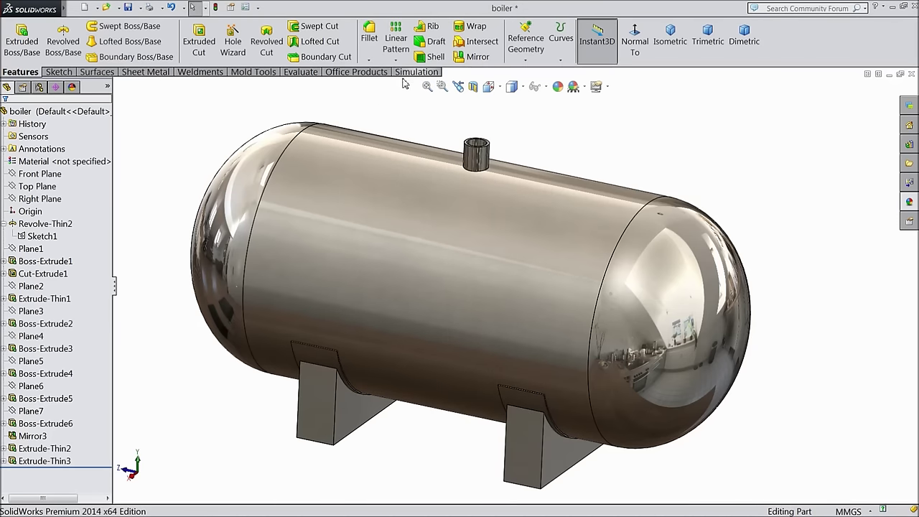
Start a new study from the Simulation tab's Study Advisor, defaulting to 'Static 1'
click(406, 73)
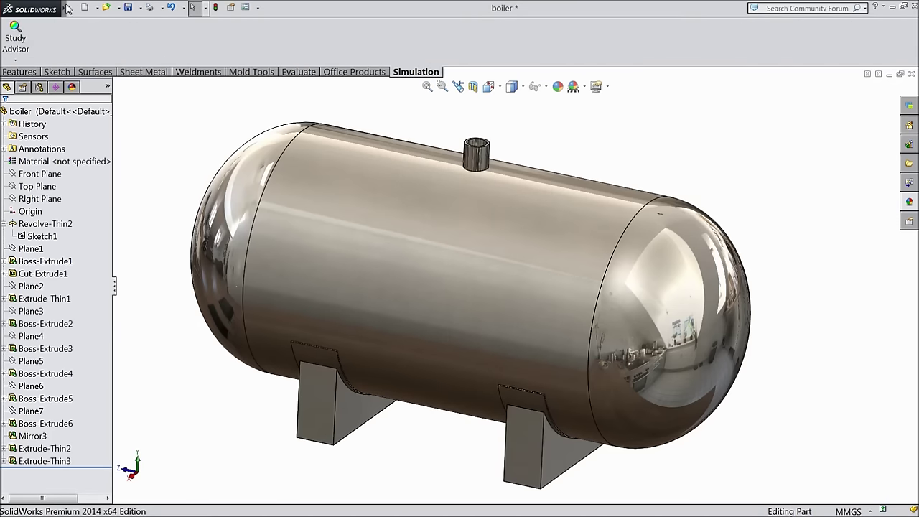
mouse_move(66, 8)
click(219, 9)
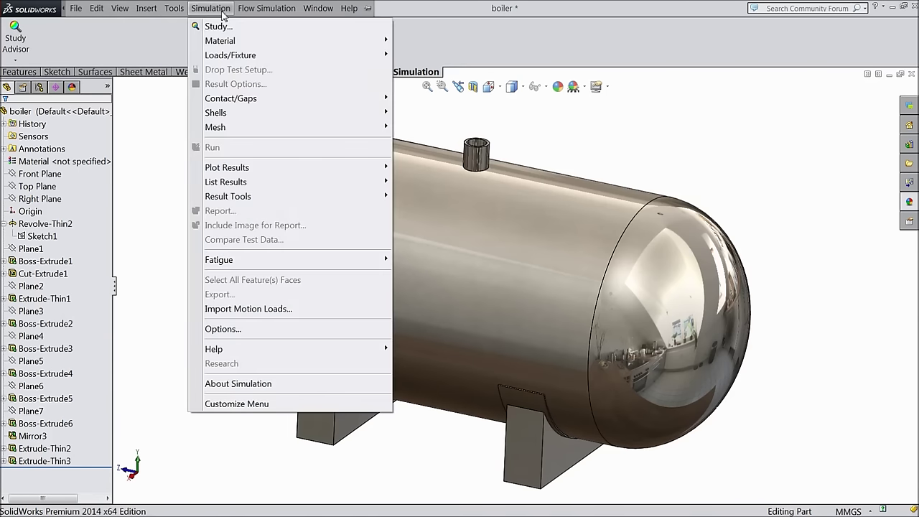
click(220, 10)
click(76, 8)
click(501, 134)
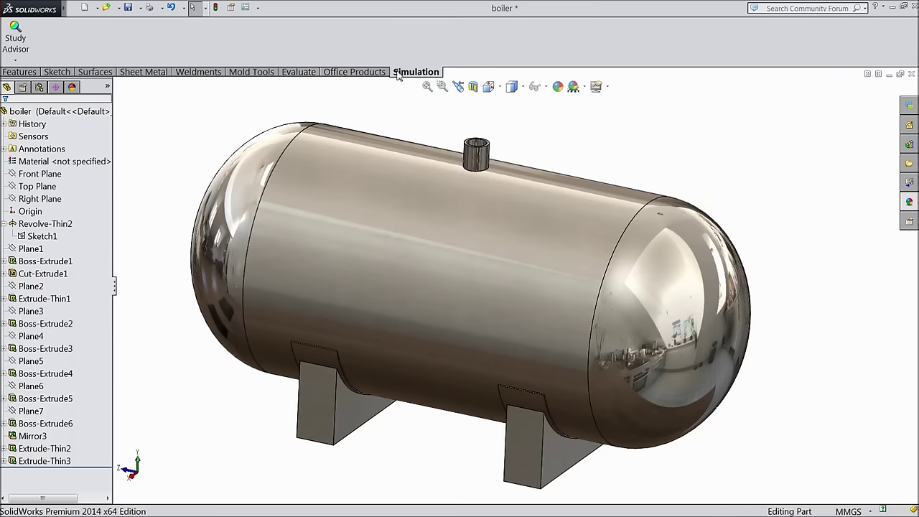
click(16, 60)
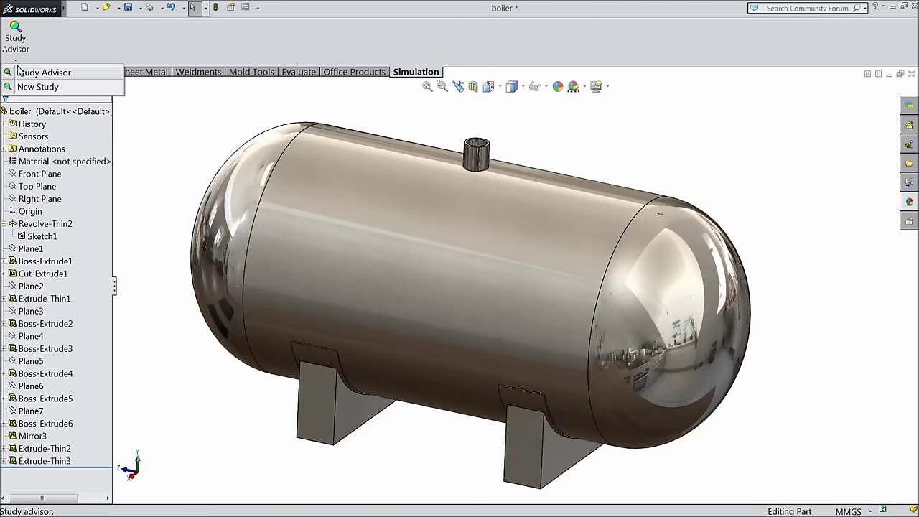
click(41, 86)
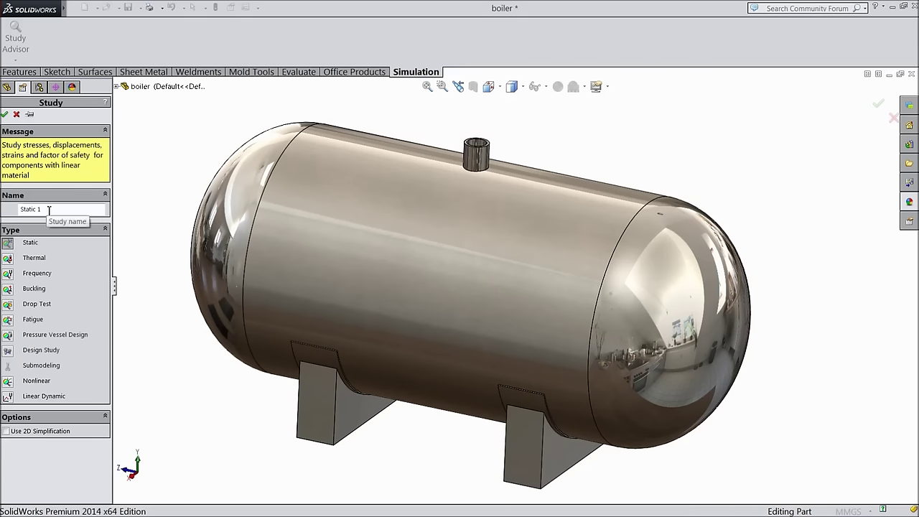
Rename the study 'Anylyze Pressure', keep it Static, and create it
drag(49, 209, 19, 209)
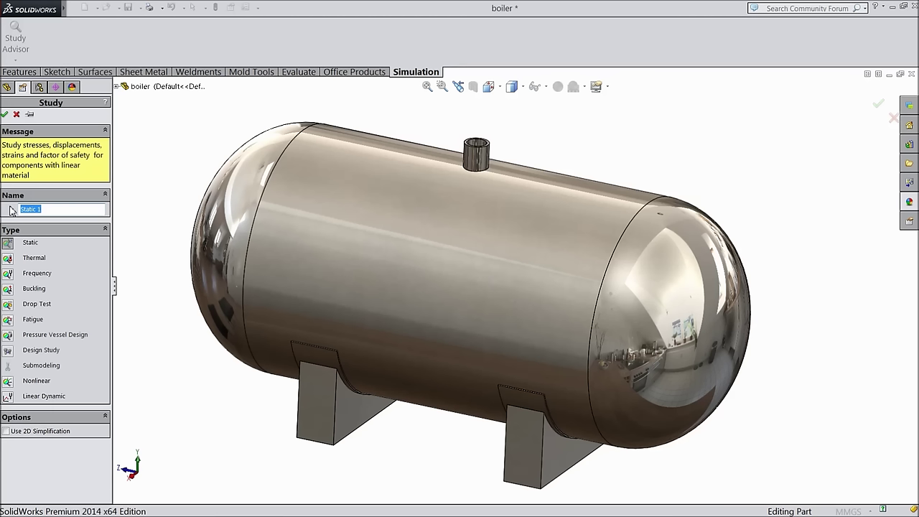
text(Anylyze Pressure)
click(5, 114)
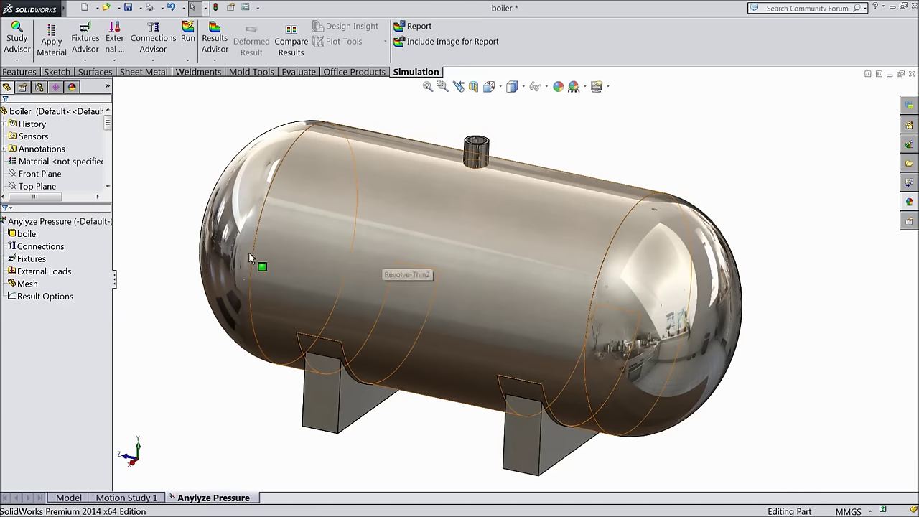
click(21, 235)
Apply Alloy Steel to the boiler through Apply/Edit Material
right_click(23, 239)
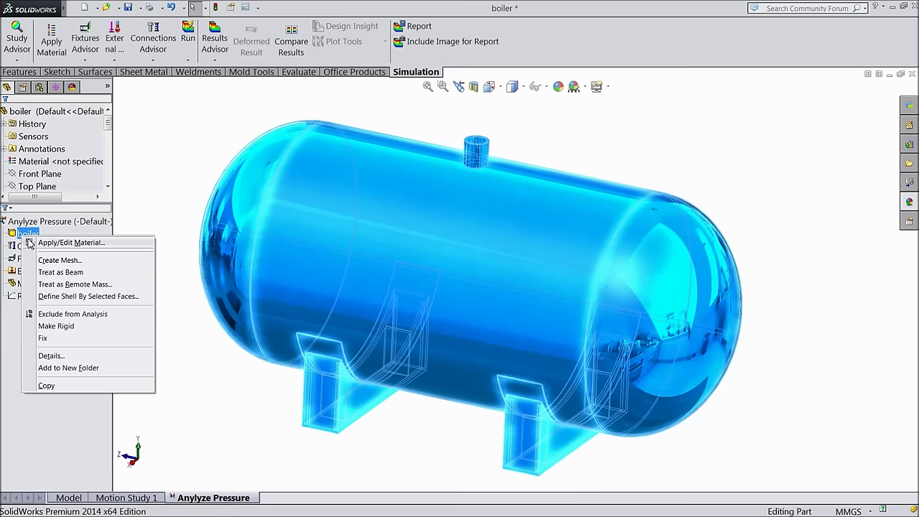
click(70, 244)
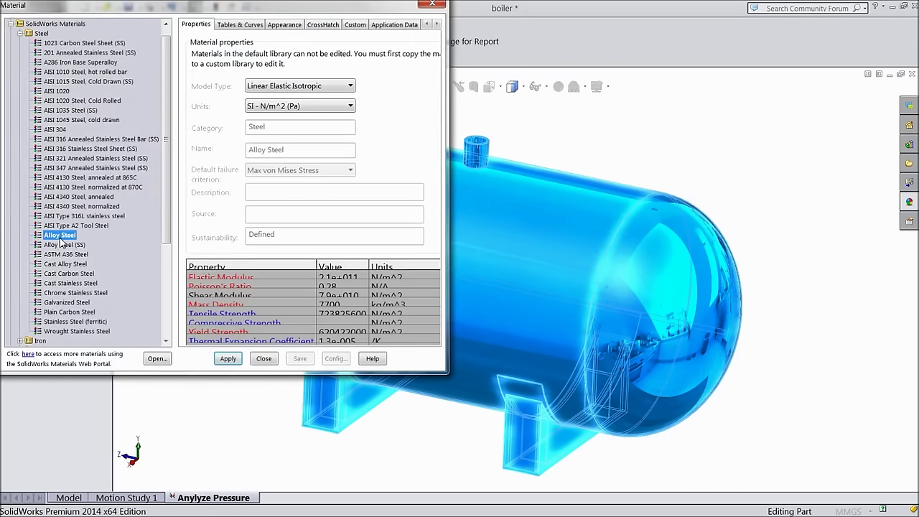
click(240, 362)
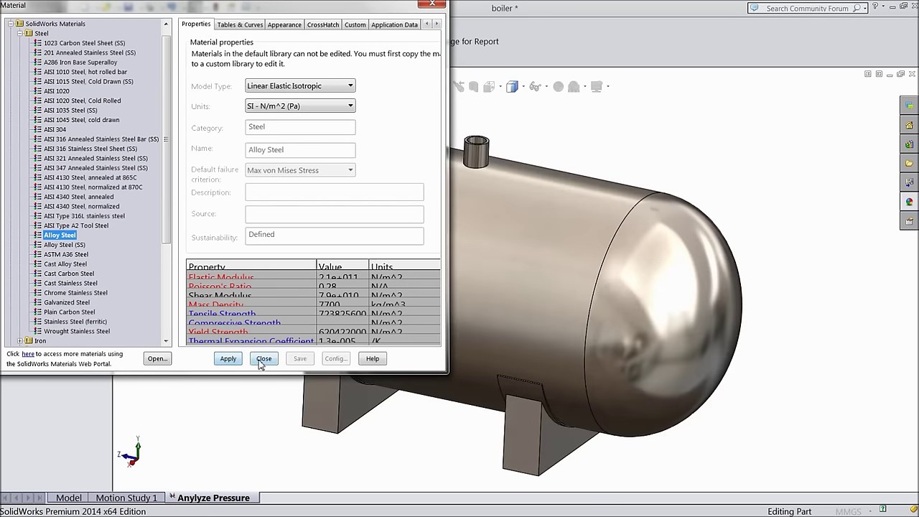
click(264, 360)
click(182, 368)
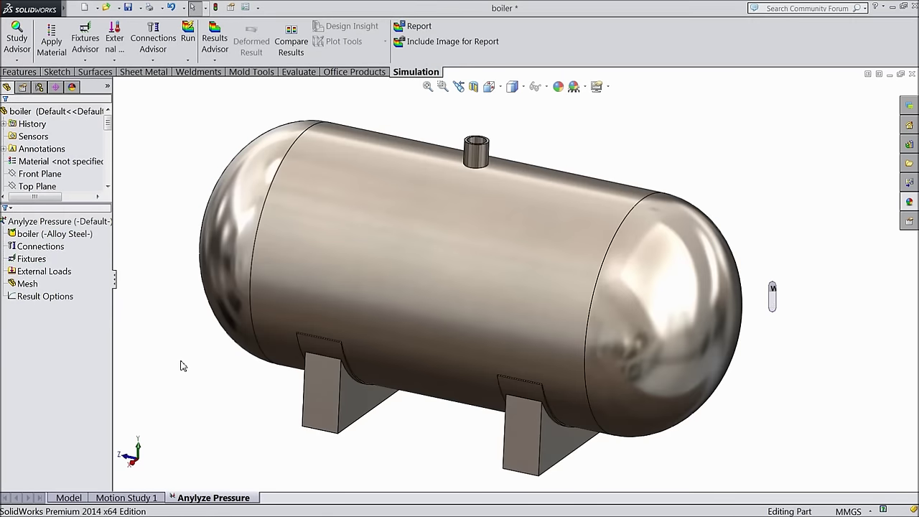
mouse_move(192, 350)
middle_down()
mouse_move(107, 328)
mouse_move(199, 333)
mouse_move(189, 349)
middle_up()
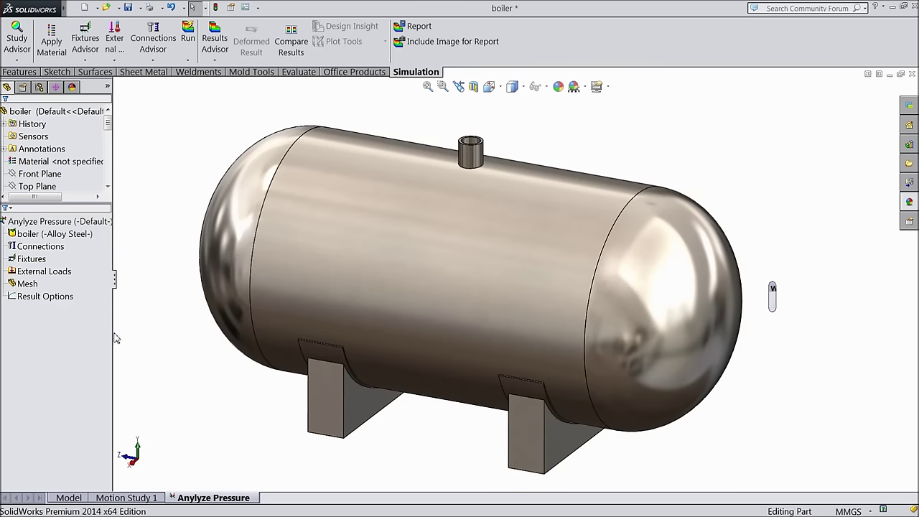
Add a Fixed Geometry restraint on the bottom faces of both saddle supports
click(31, 259)
right_click(33, 264)
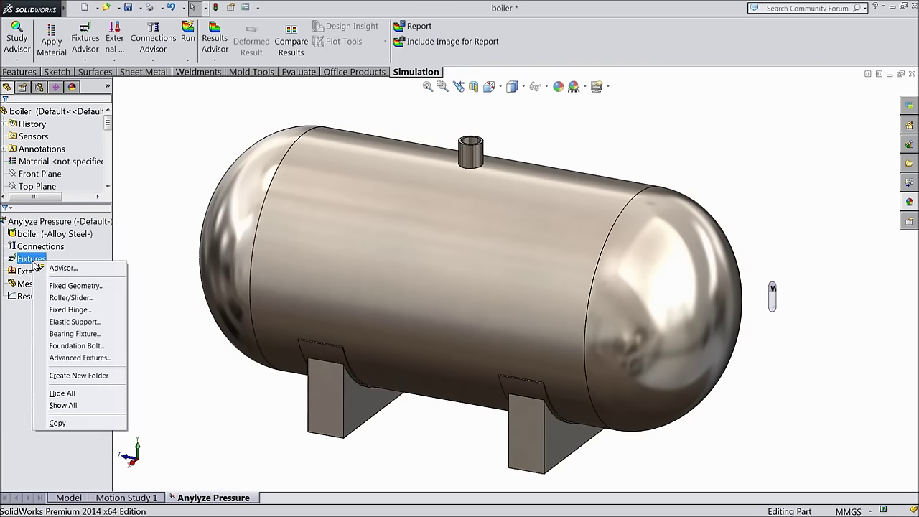
click(79, 286)
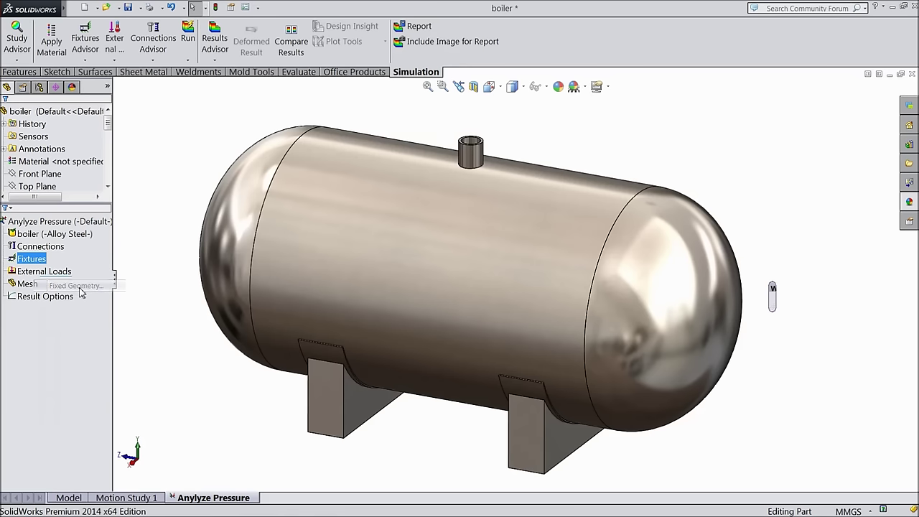
middle_drag(276, 424, 333, 403)
click(372, 435)
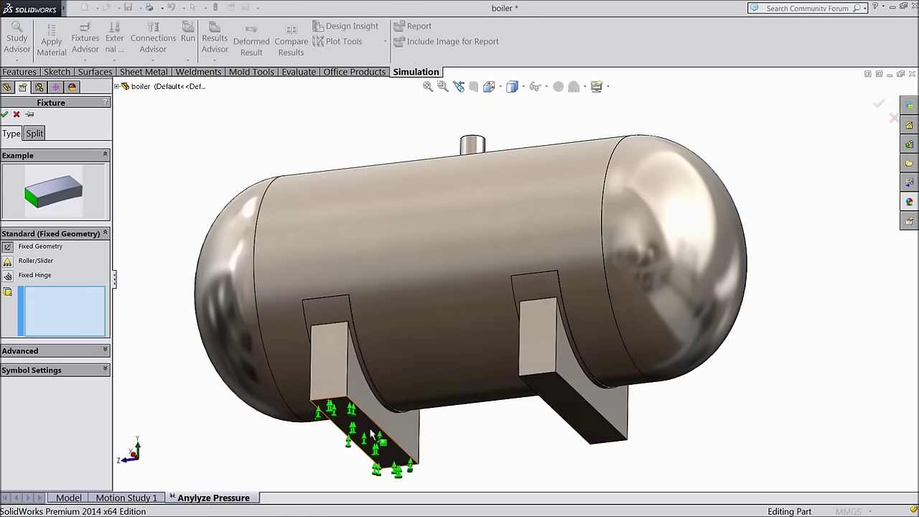
click(563, 400)
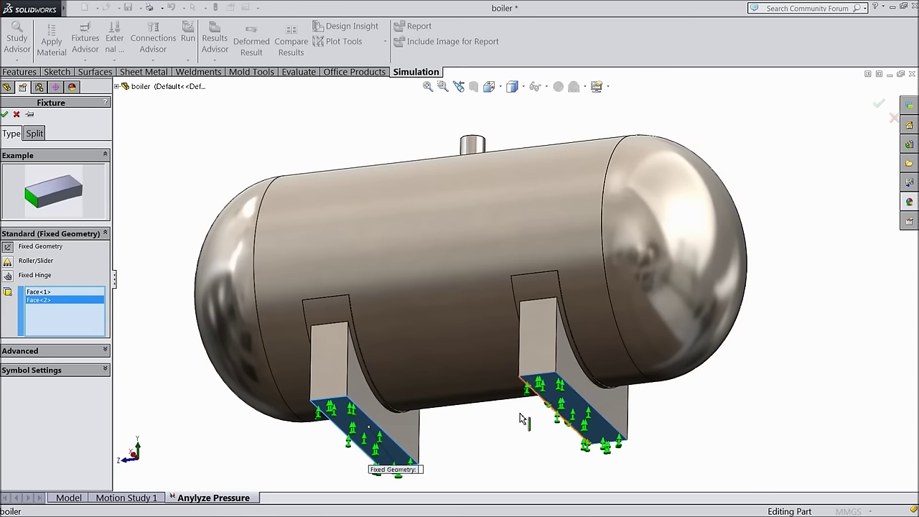
click(4, 115)
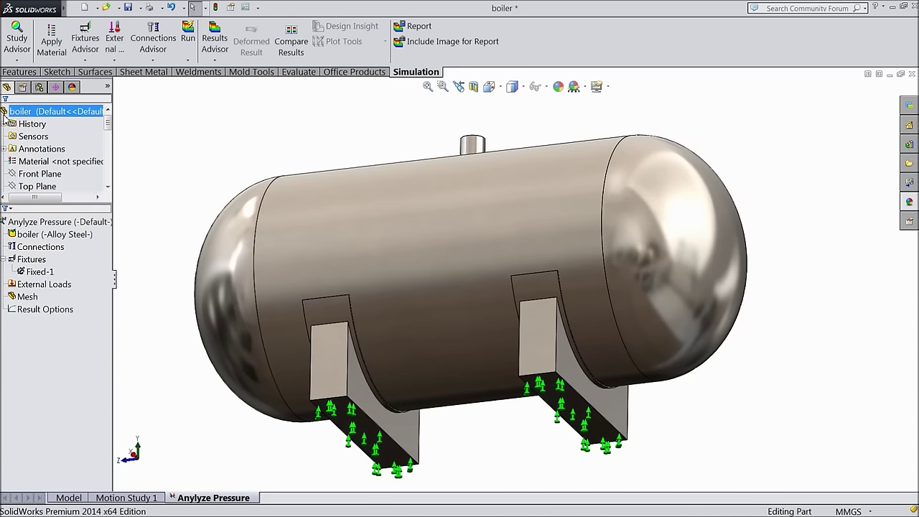
click(28, 161)
mouse_move(347, 118)
middle_down()
mouse_move(345, 227)
mouse_move(488, 338)
middle_up()
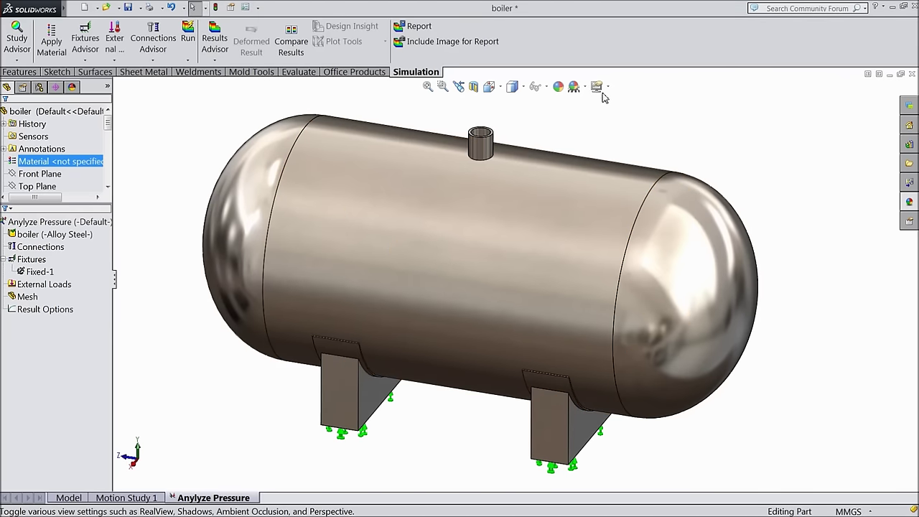
Turn on Perspective view, zoom in, and bring up the External Loads options
click(603, 96)
click(623, 150)
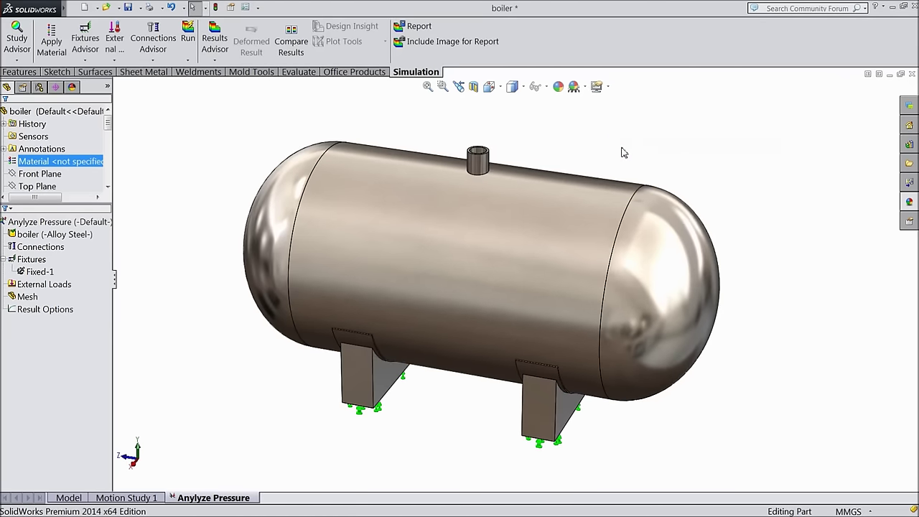
scroll(478, 232, down, 1)
scroll(514, 211, down, 1)
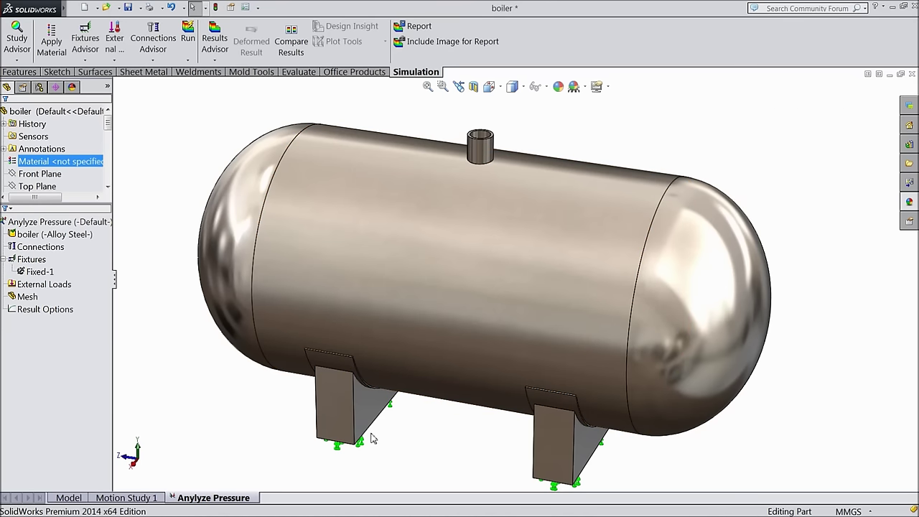
click(36, 286)
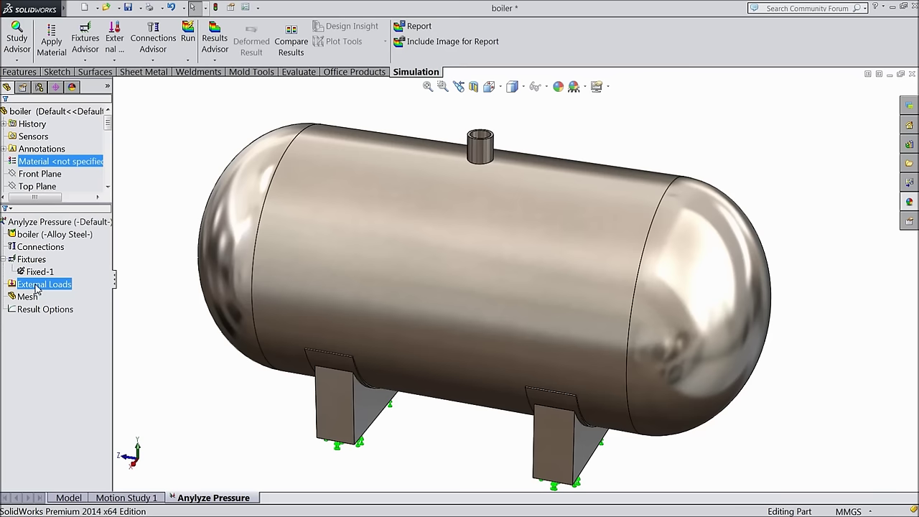
right_click(36, 287)
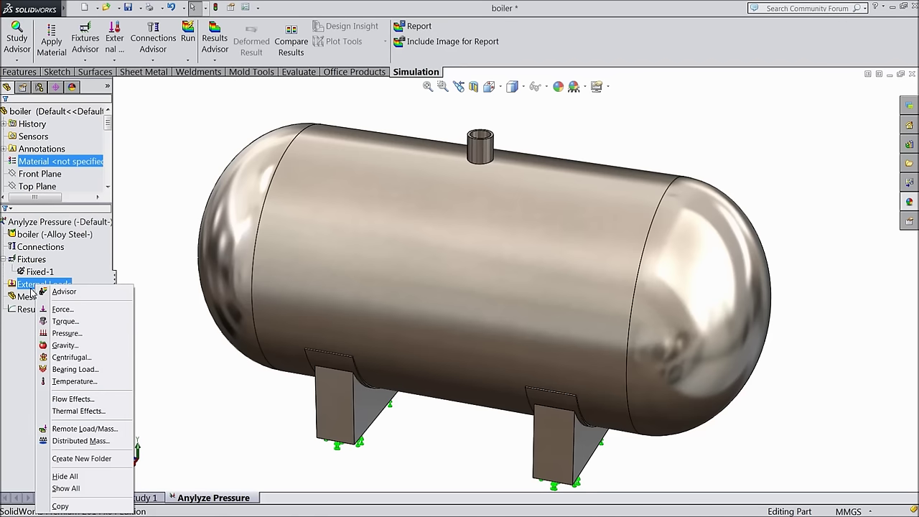
Apply a 1 N/m^2 normal pressure to the cylindrical shell and both domed end faces
click(64, 336)
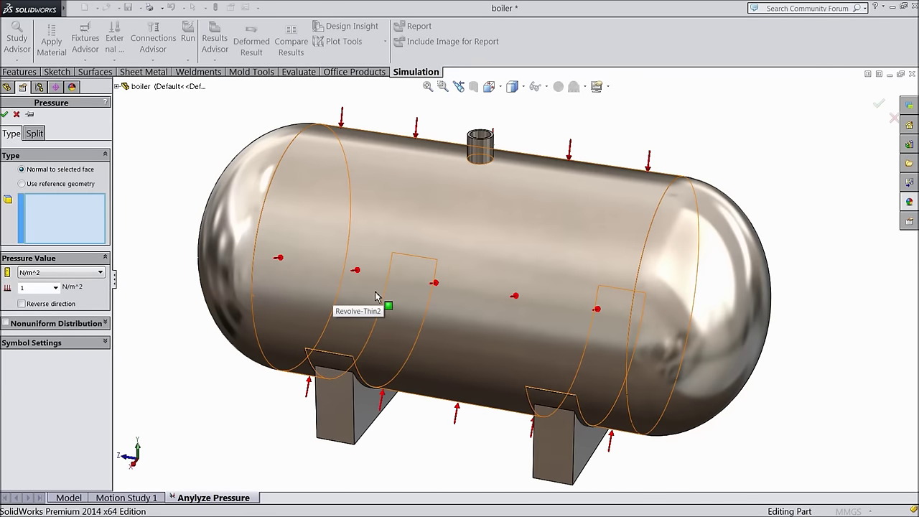
right_click(395, 236)
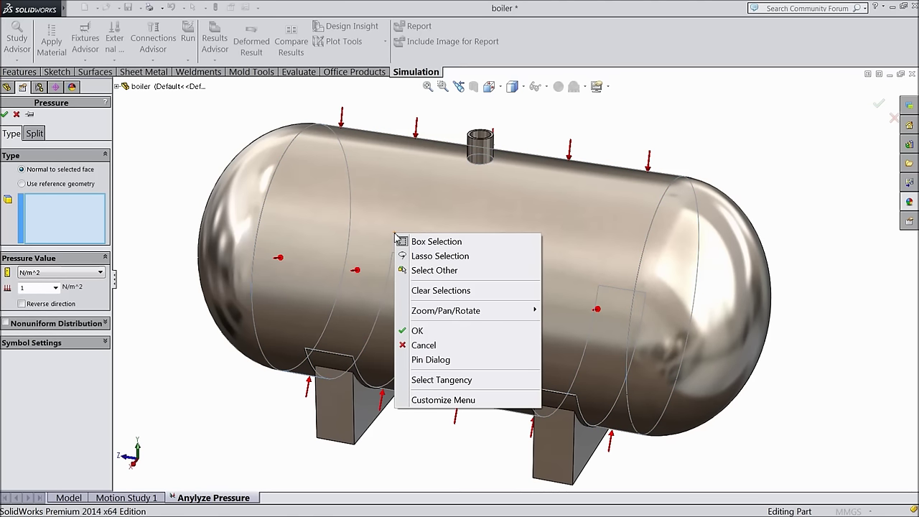
click(431, 271)
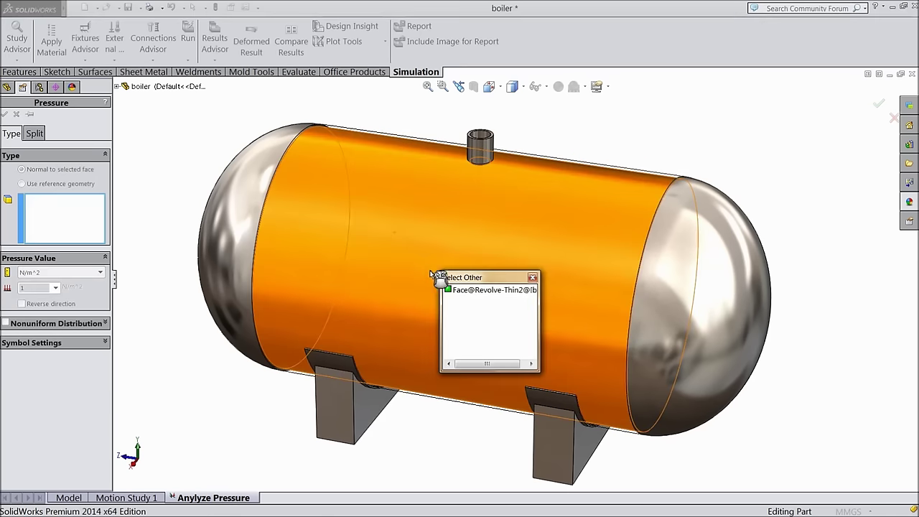
click(390, 250)
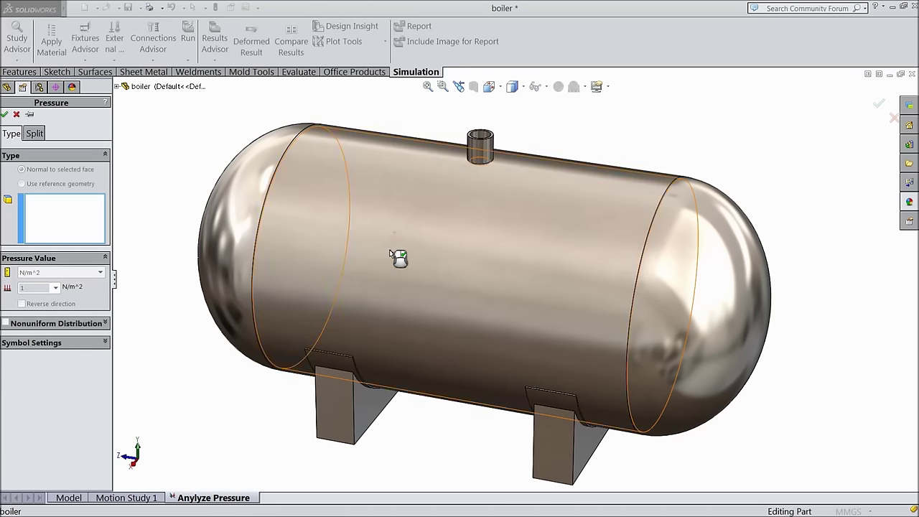
right_click(237, 234)
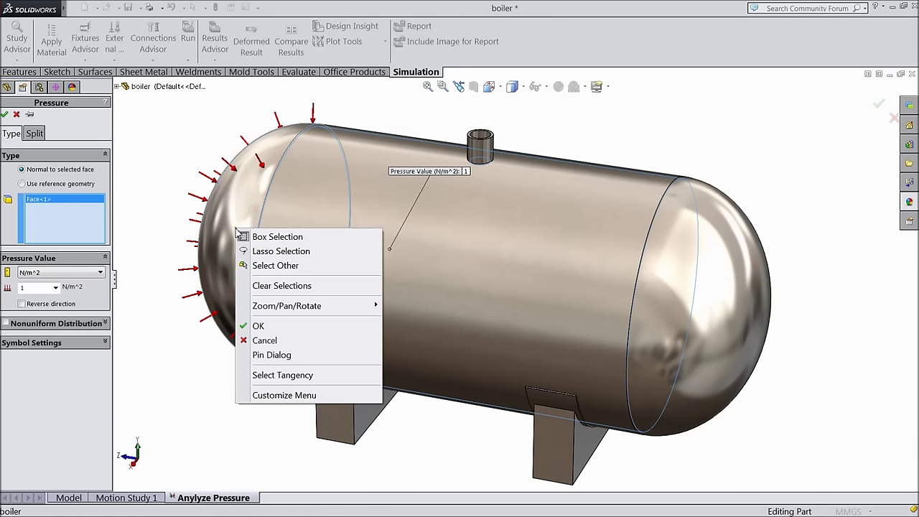
click(268, 265)
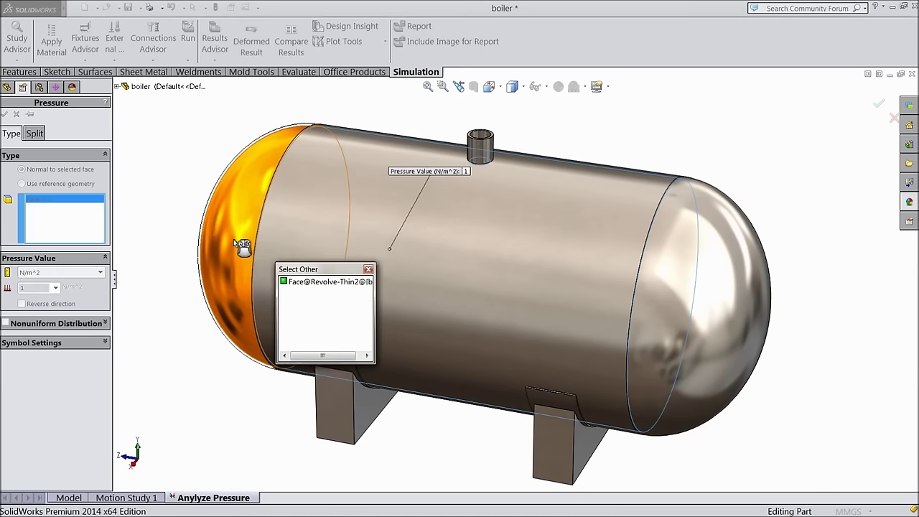
click(245, 249)
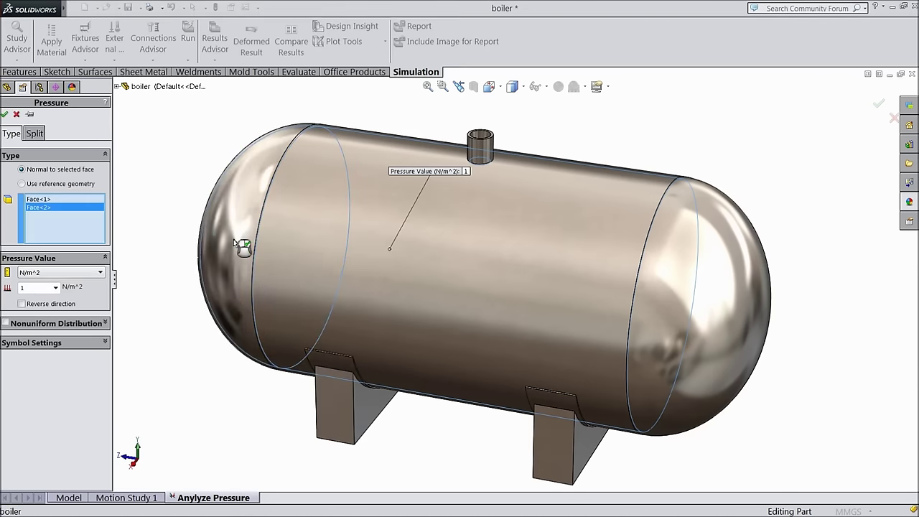
right_click(674, 297)
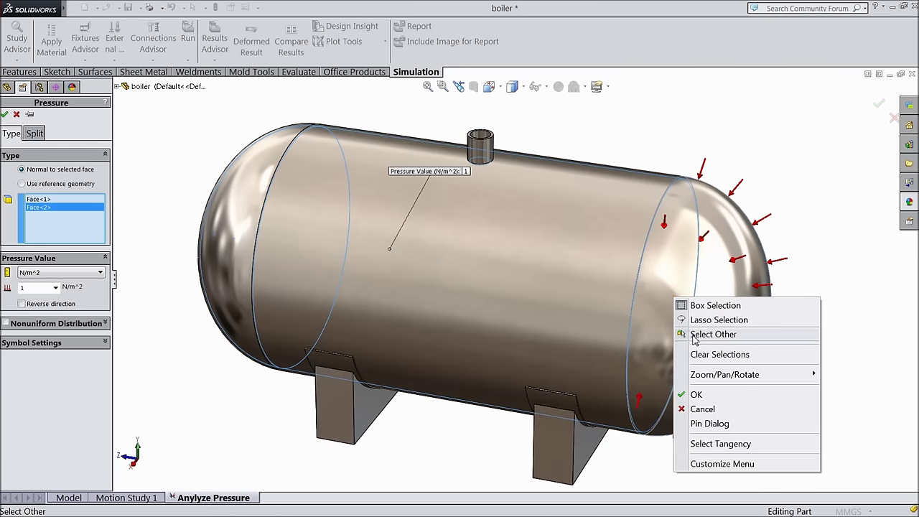
click(694, 335)
click(671, 316)
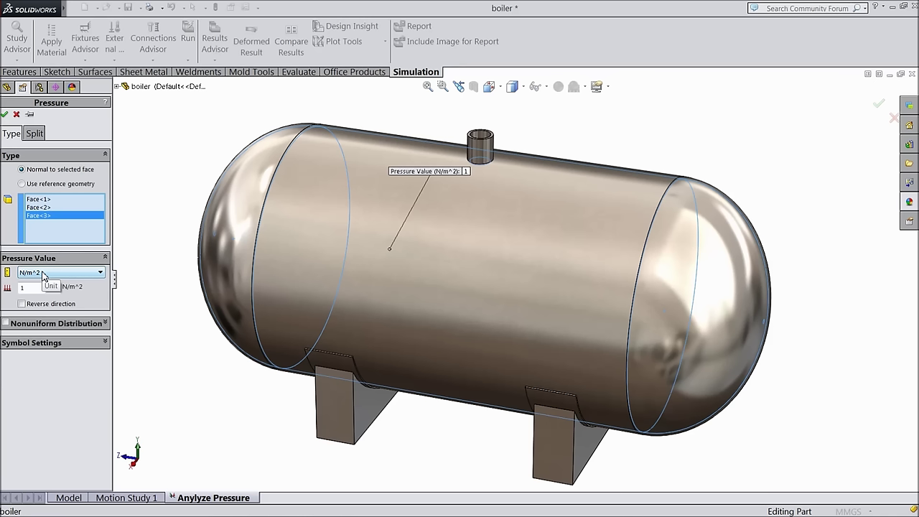
click(43, 275)
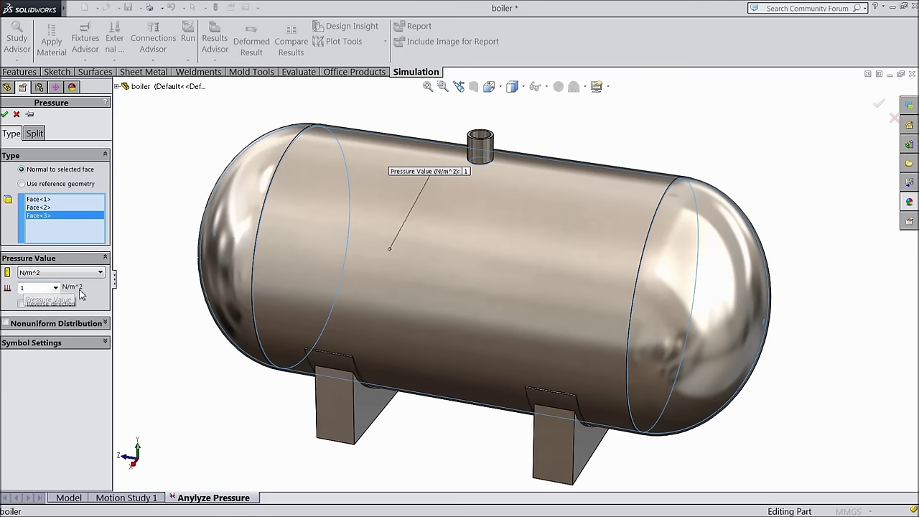
click(4, 114)
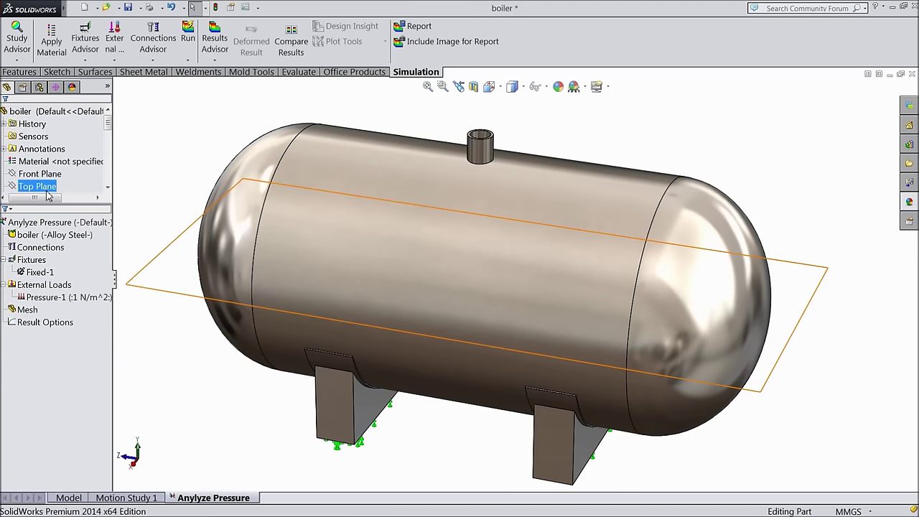
Mesh and run the Anylyze Pressure study to get the von Mises stress plot
click(26, 311)
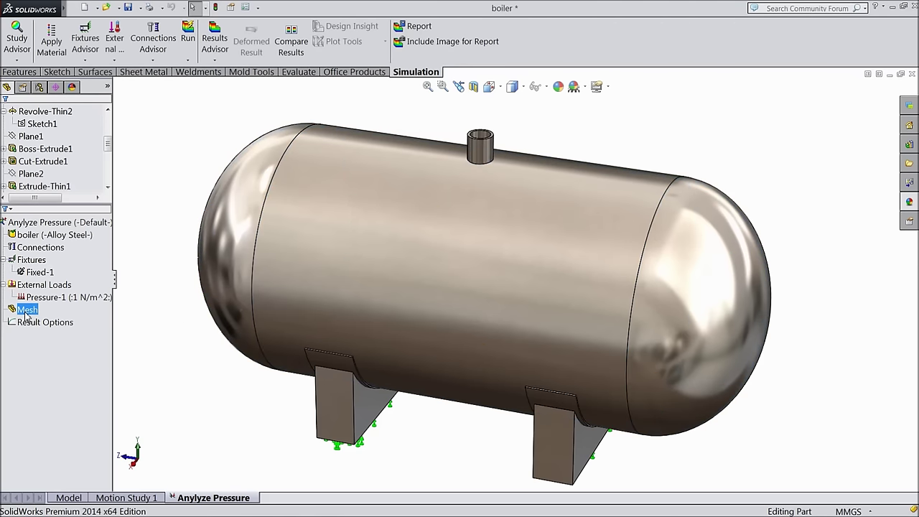
right_click(27, 312)
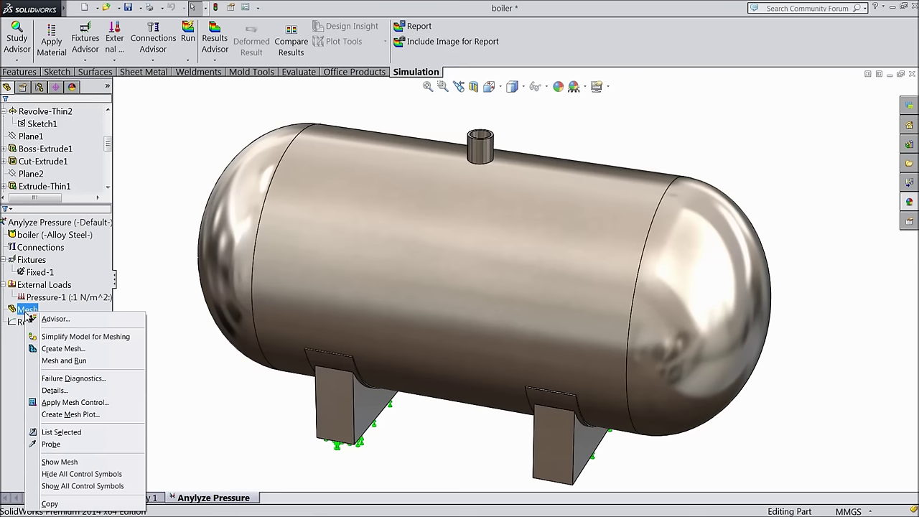
click(67, 363)
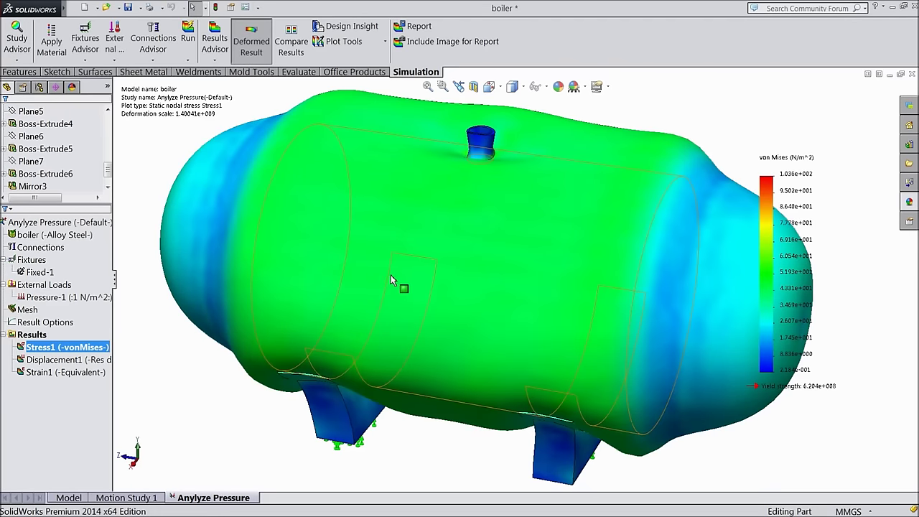
mouse_move(178, 386)
middle_down()
mouse_move(199, 267)
mouse_move(170, 374)
middle_up()
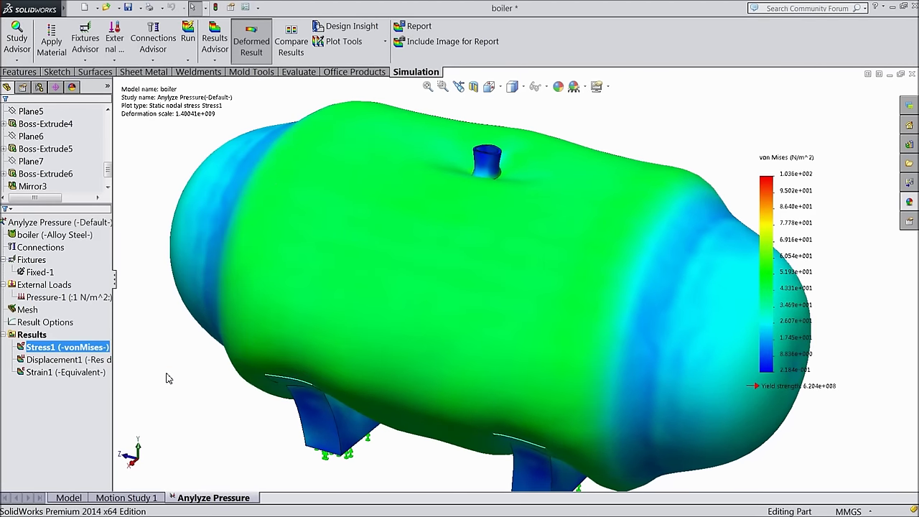
key(f)
middle_drag(168, 363, 168, 365)
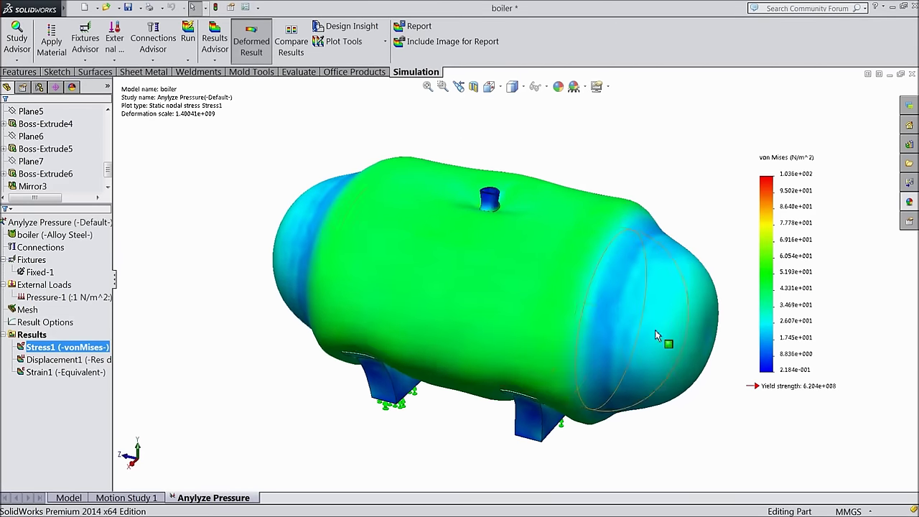
scroll(689, 326, down, 2)
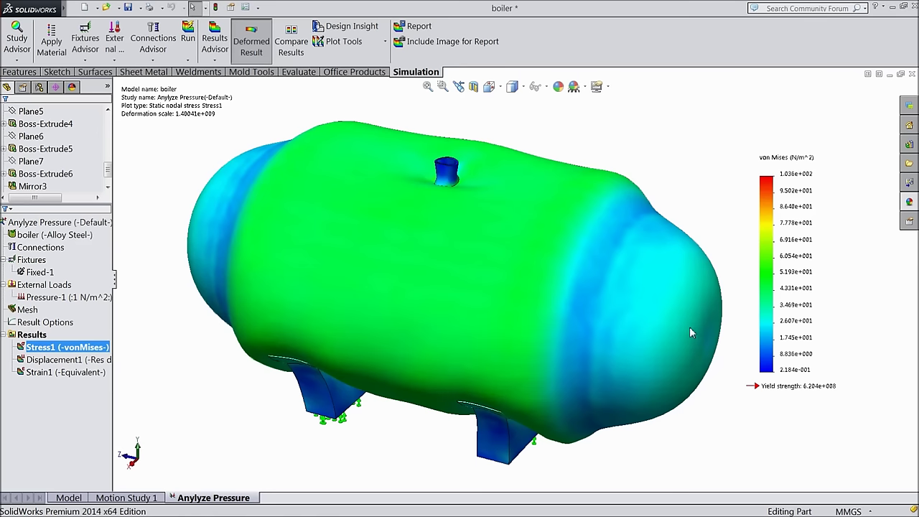
ctrl+click(50, 372)
right_click(49, 350)
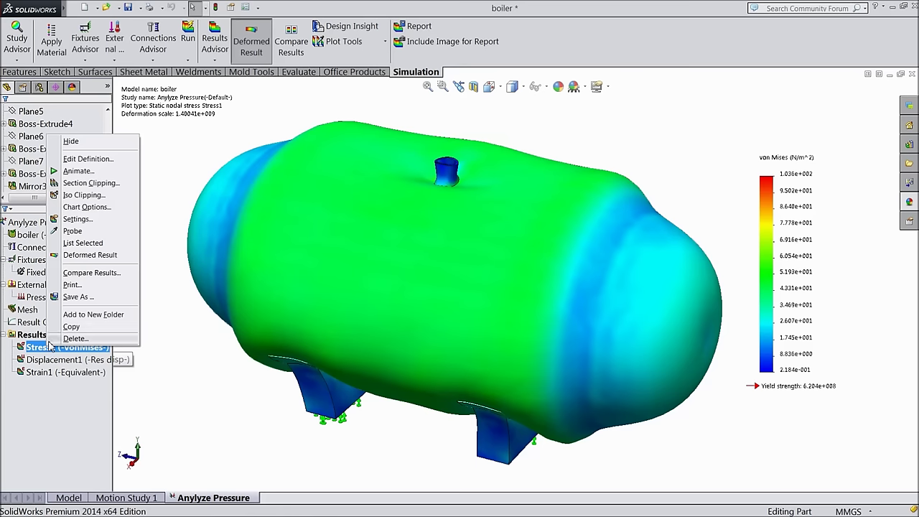
click(83, 184)
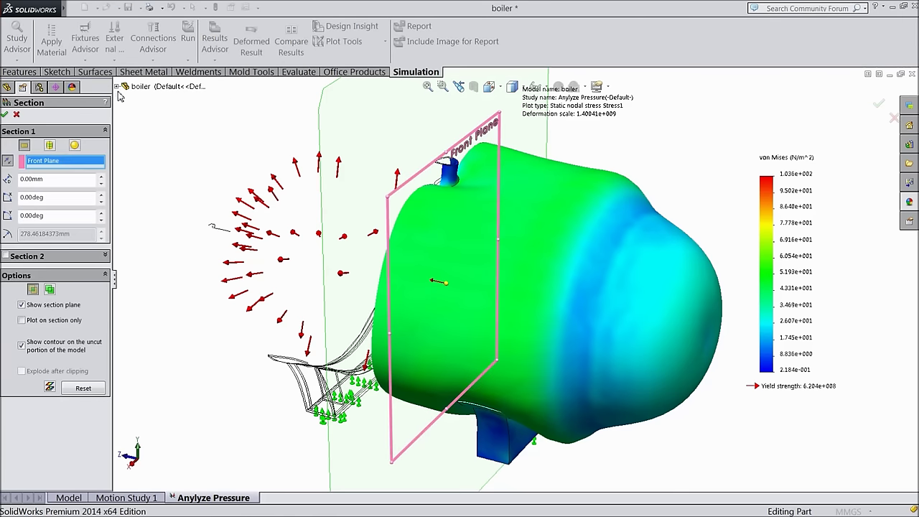
Section-clip the stress plot along the Right Plane and orbit the cut tank frontally
click(119, 86)
click(158, 174)
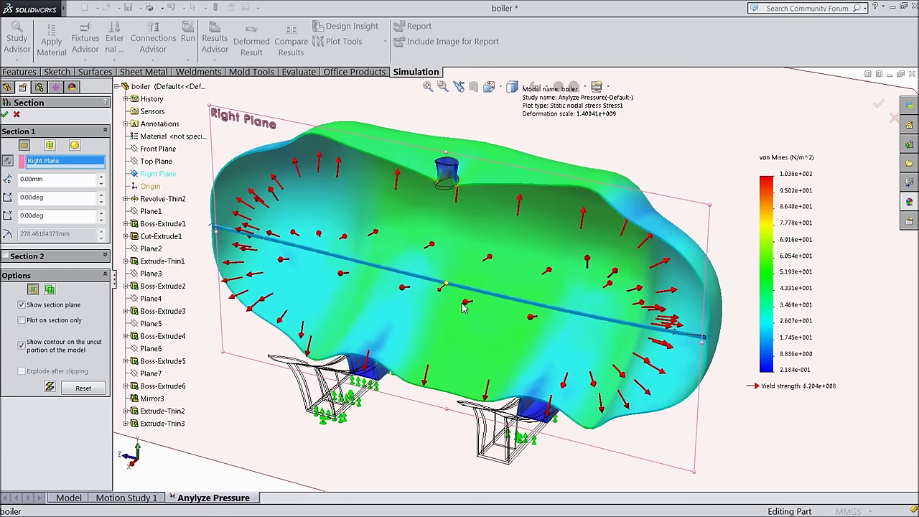
click(6, 114)
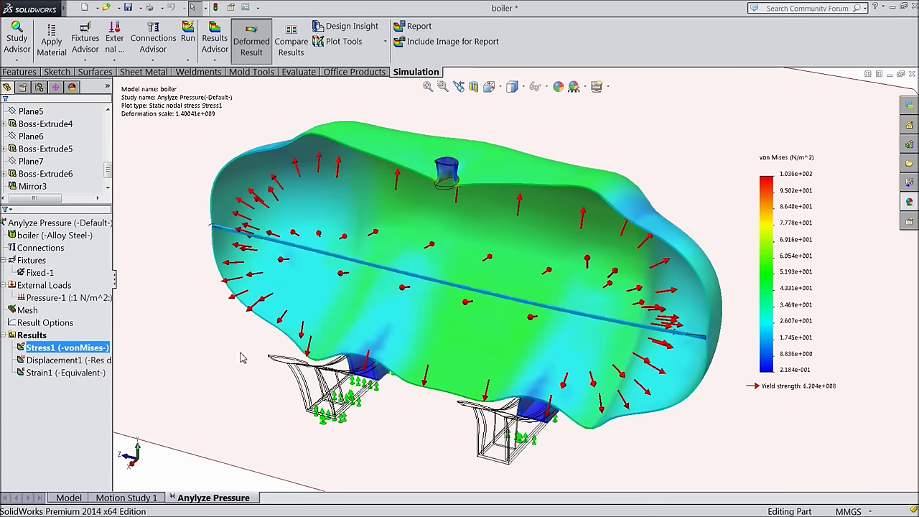
mouse_move(244, 362)
middle_down()
mouse_move(276, 314)
mouse_move(242, 357)
mouse_move(388, 338)
middle_up()
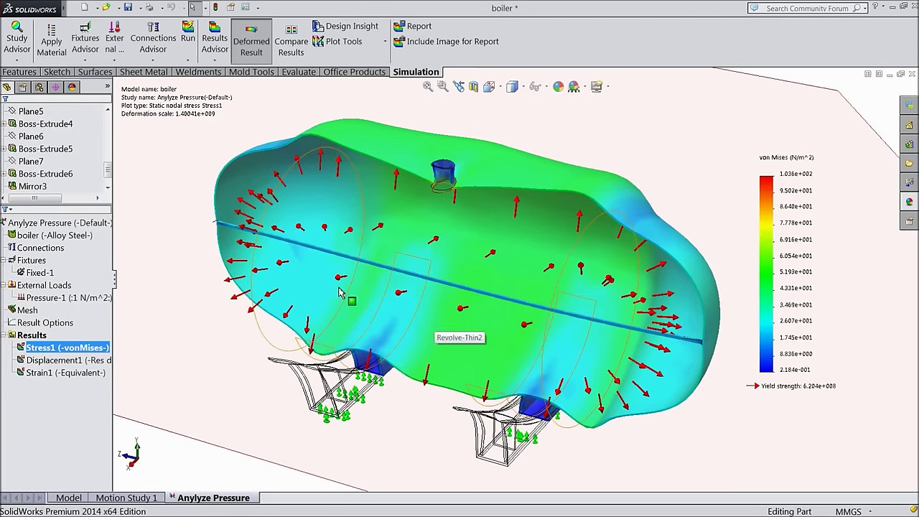
double_click(170, 115)
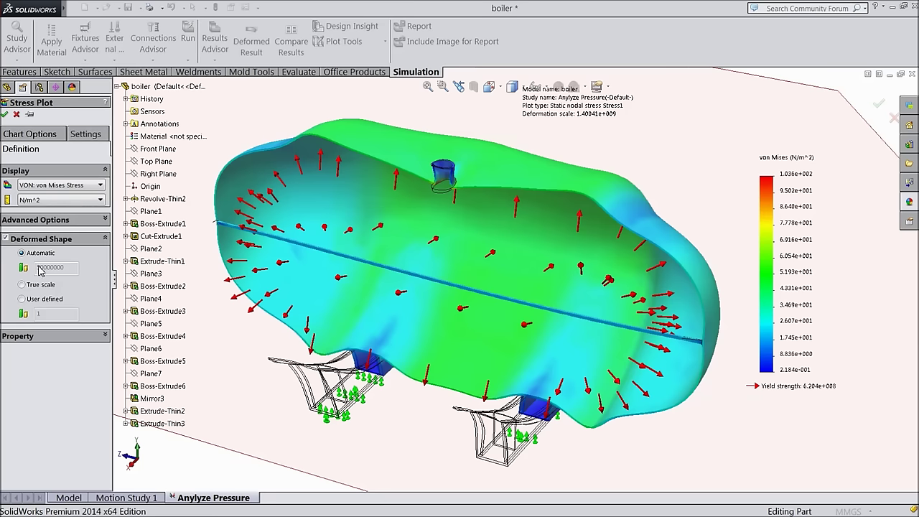
Set Stress1's deformed shape to a user-defined scale factor of 1
click(22, 300)
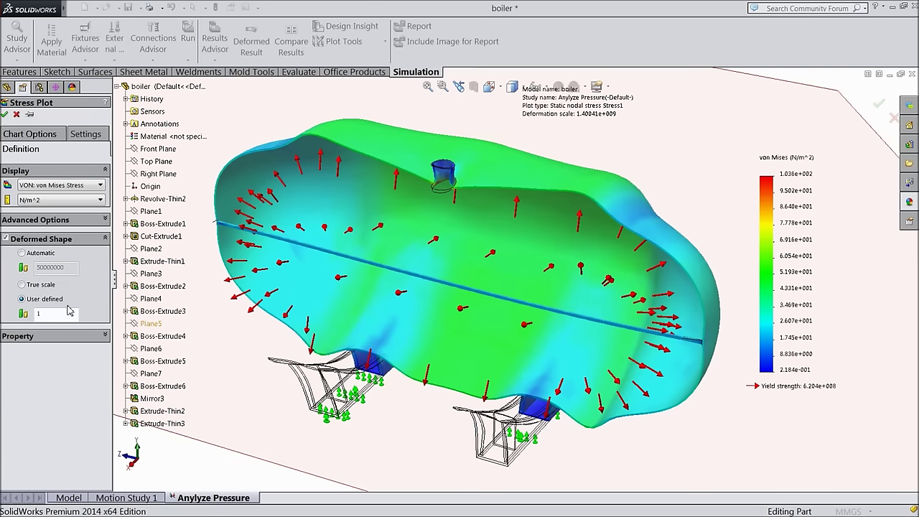
click(70, 311)
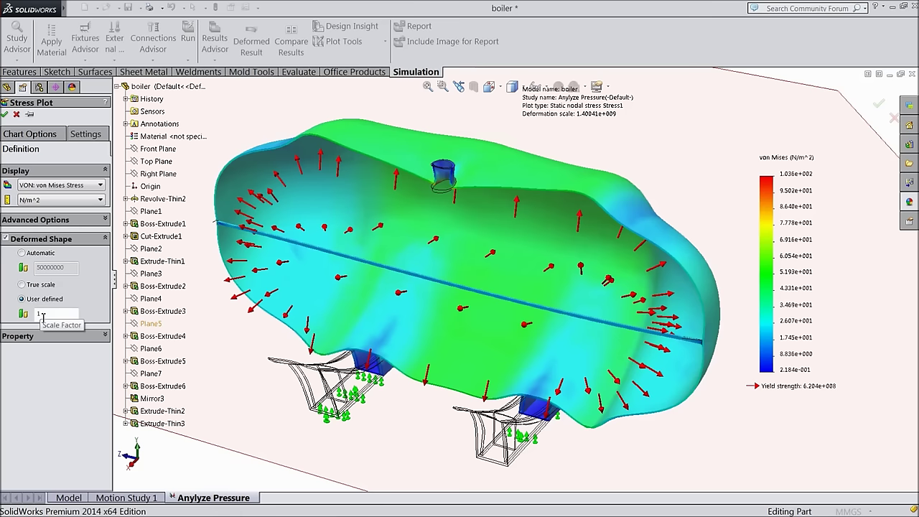
click(5, 114)
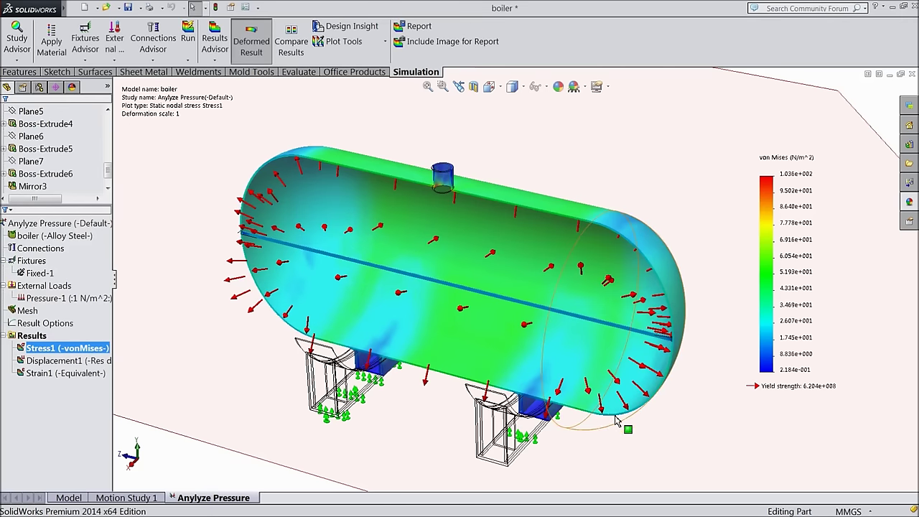
Animate the sectioned Stress1 von Mises plot with 73 frames, then close the animation
mouse_move(644, 425)
middle_down()
mouse_move(587, 362)
mouse_move(580, 375)
mouse_move(637, 391)
mouse_move(631, 397)
middle_up()
right_click(43, 351)
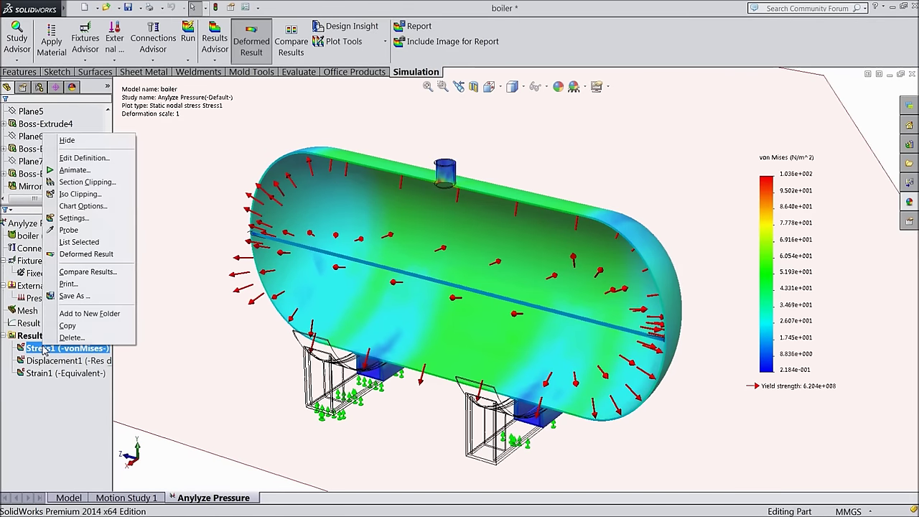
click(71, 170)
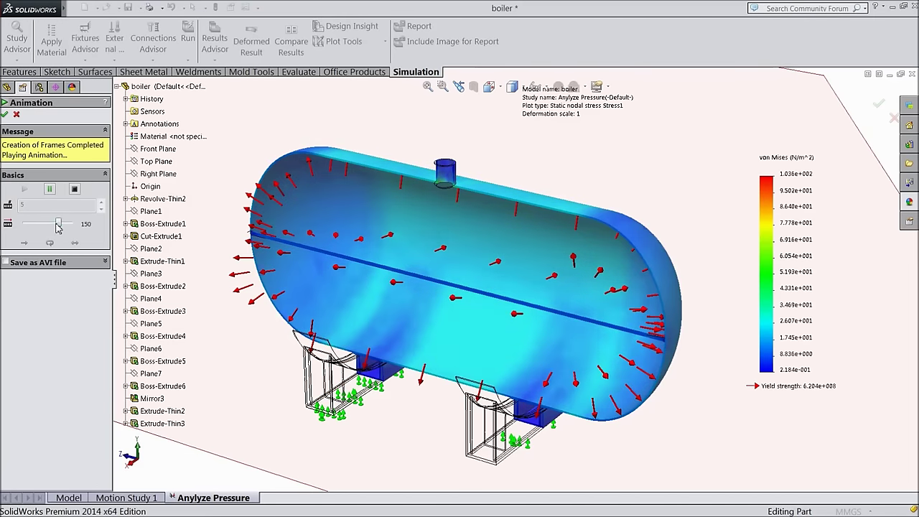
drag(58, 224, 41, 223)
click(16, 114)
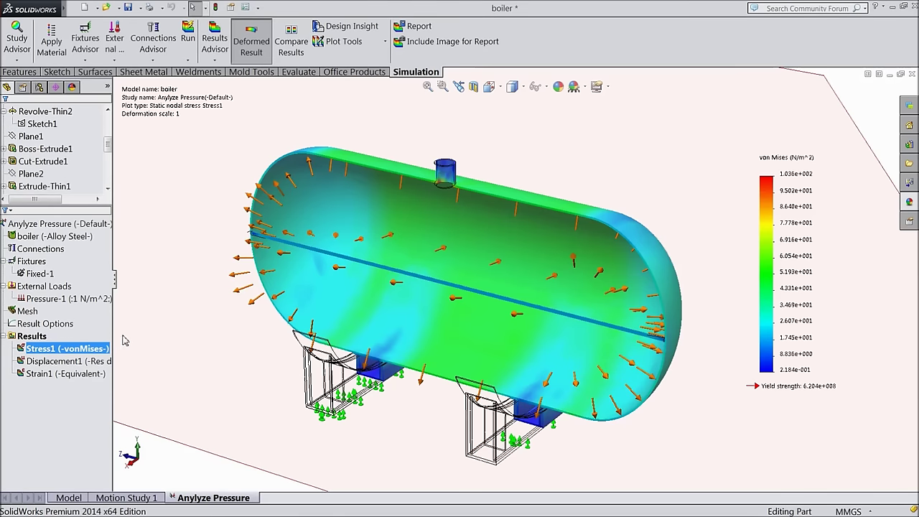